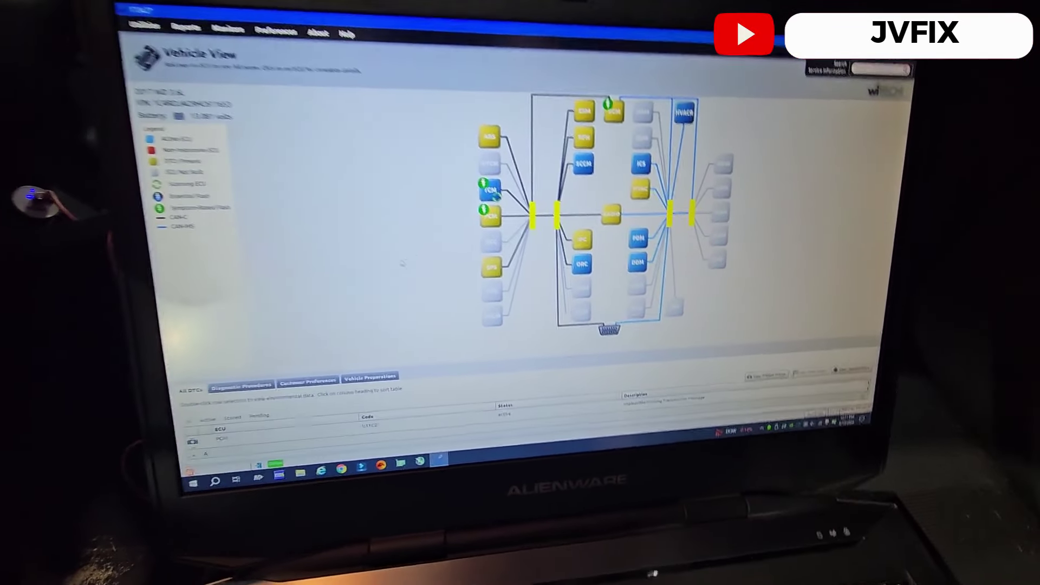
- Select the TCM's available 68311245AE software update on its Flash tab
{"action": "left_click", "coordinate": [483, 190]}
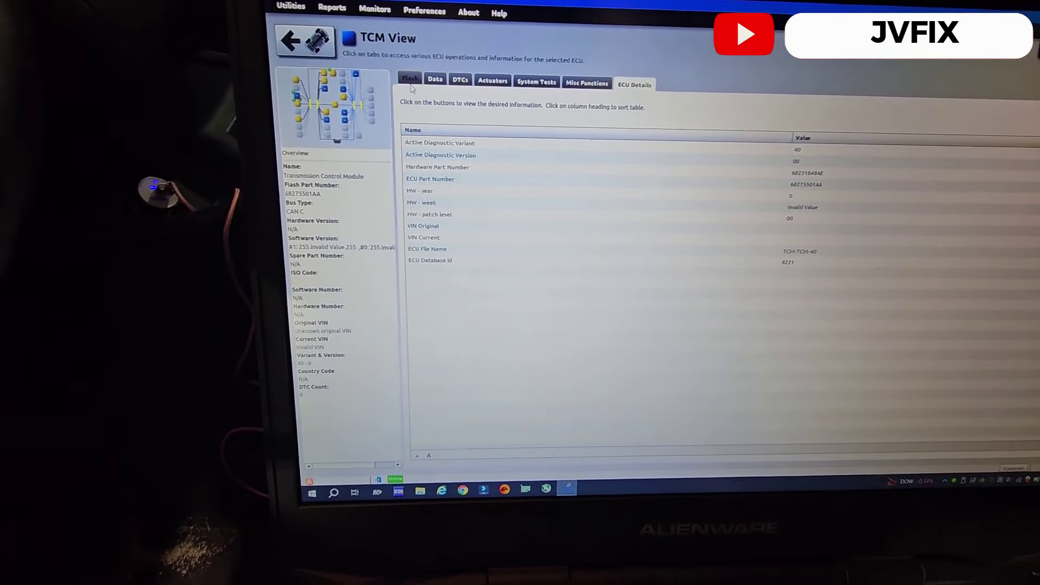
{"action": "left_click", "coordinate": [433, 93]}
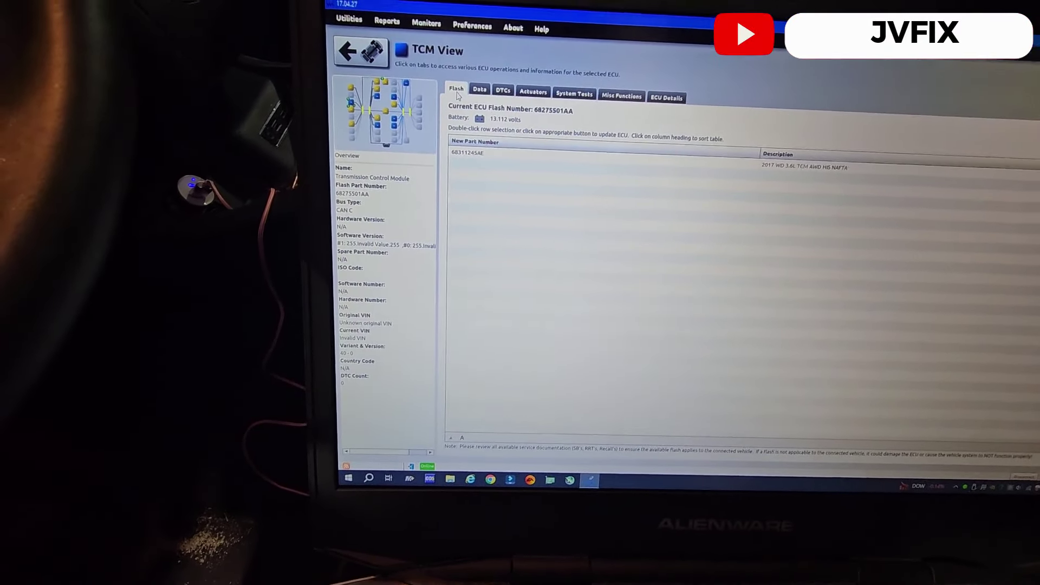
{"action": "left_click", "coordinate": [490, 162]}
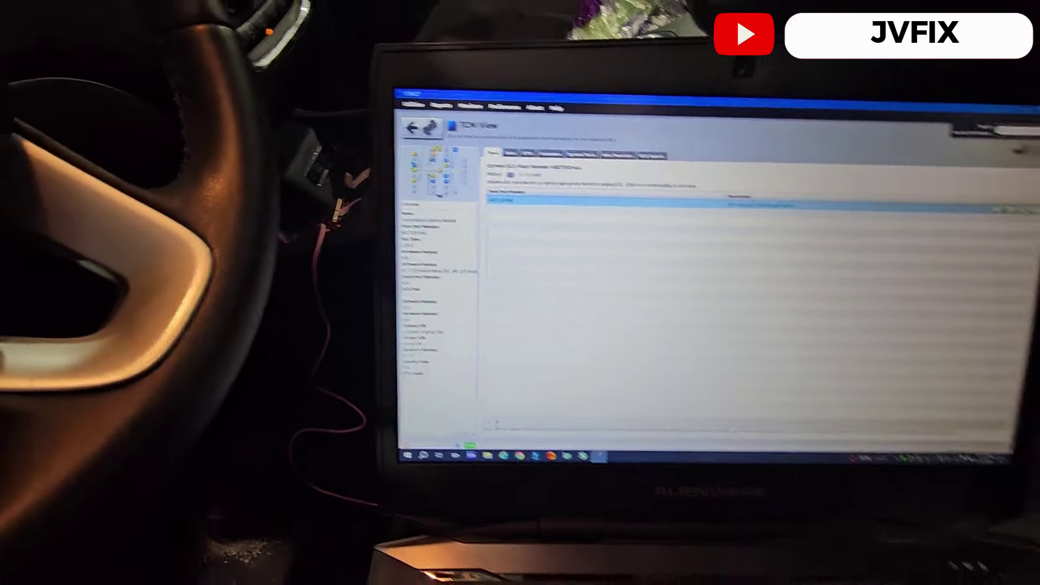
- Start the 68311245AE TCM flash and accept its customer-concern flash agreement
{"action": "double_click", "coordinate": [483, 226]}
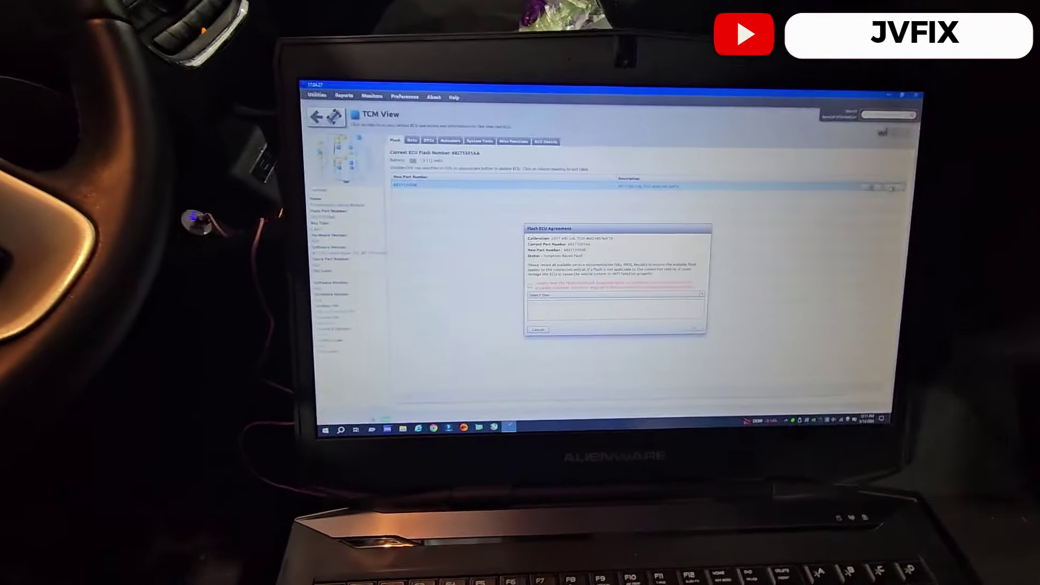
{"action": "left_click", "coordinate": [519, 272]}
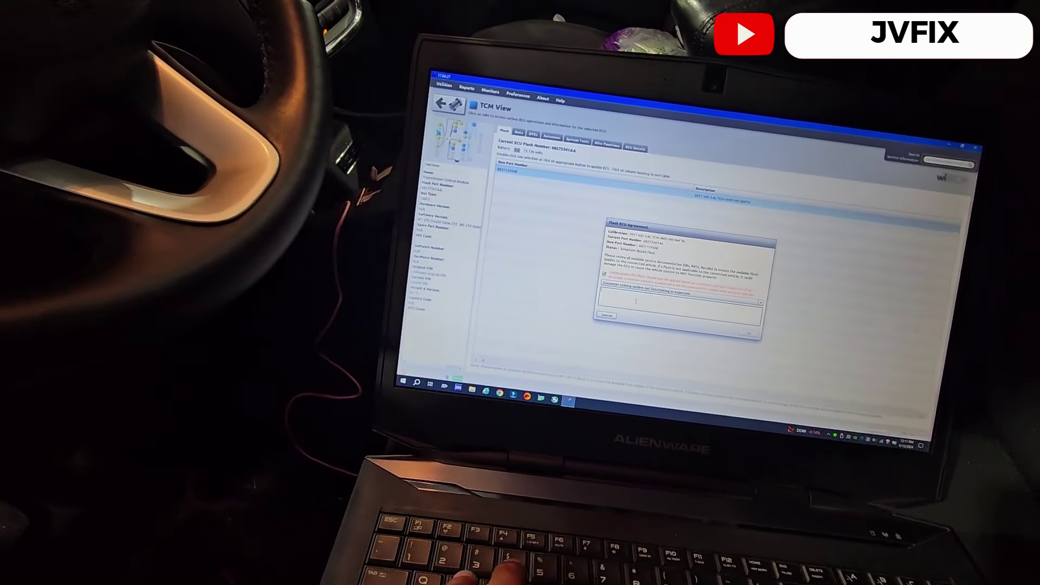
{"action": "type", "text": "hitransmission"}
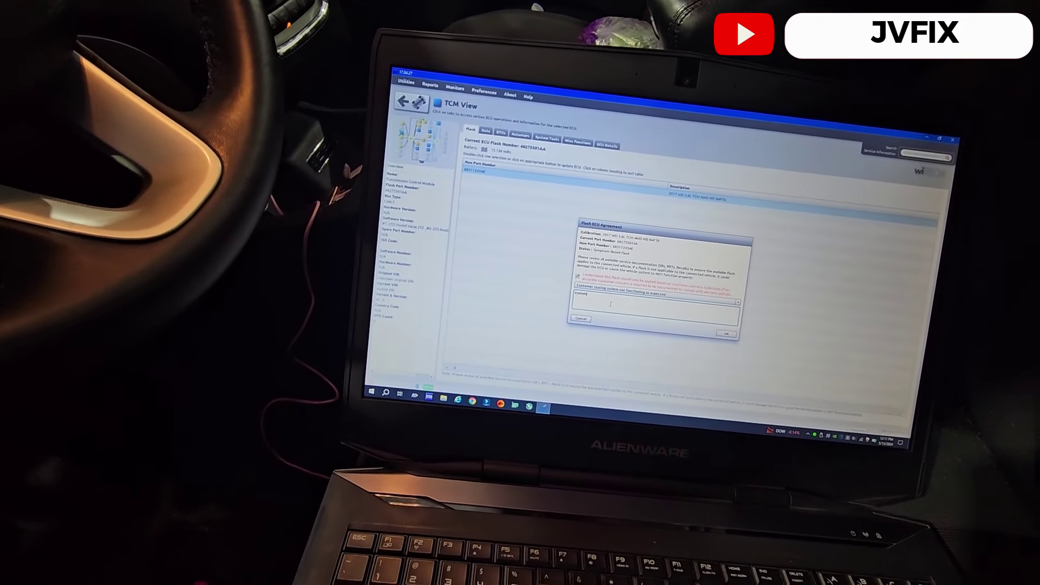
{"action": "type", "text": "on r"}
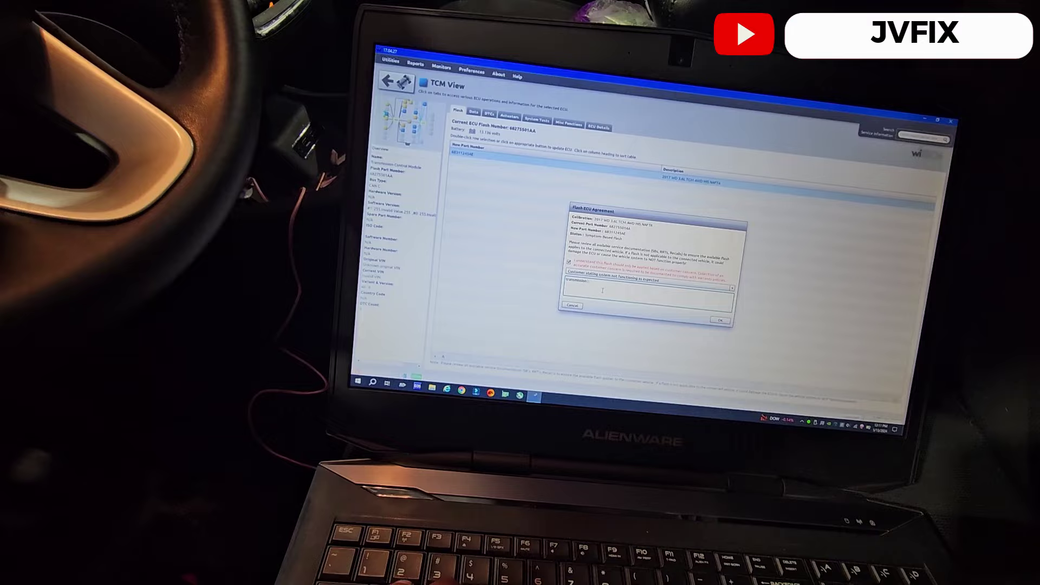
{"action": "type", "text": "eced"}
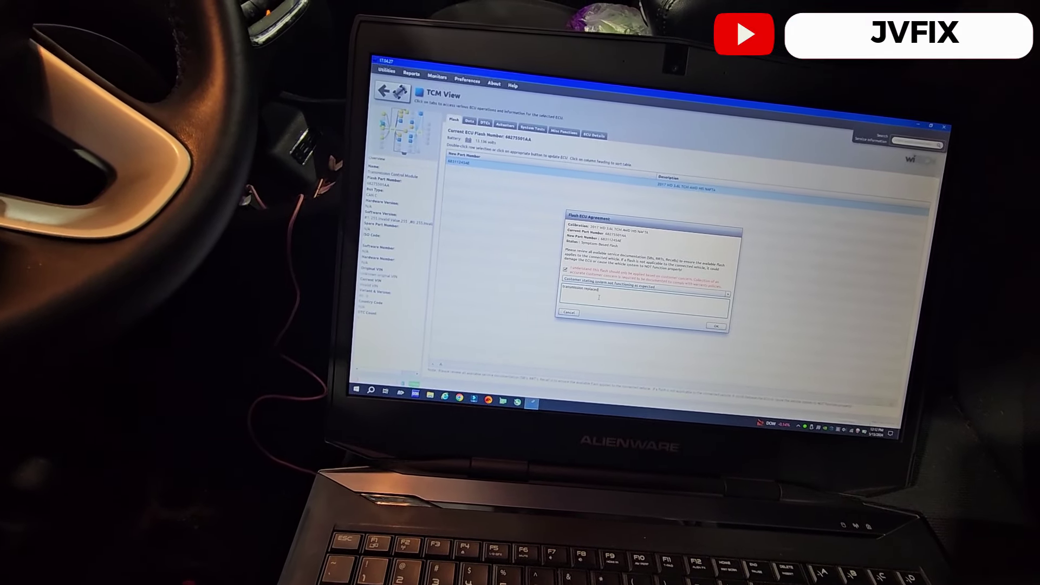
{"action": "left_click", "coordinate": [695, 348]}
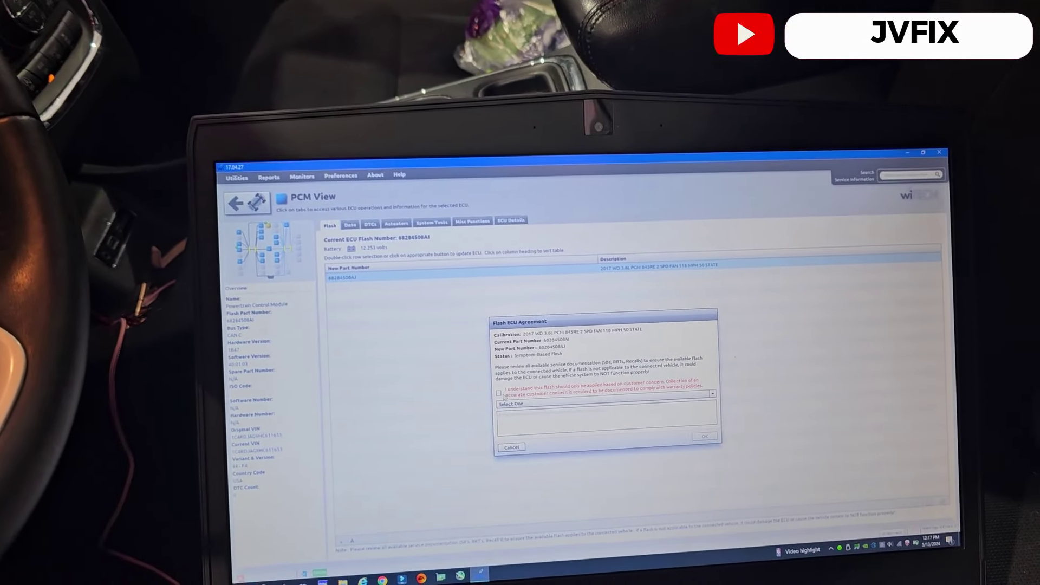
- Accept the PCM agreement citing customer concern with comment 'update pcm software', acknowledging special instructions
{"action": "left_click", "coordinate": [568, 399]}
{"action": "left_click", "coordinate": [529, 410]}
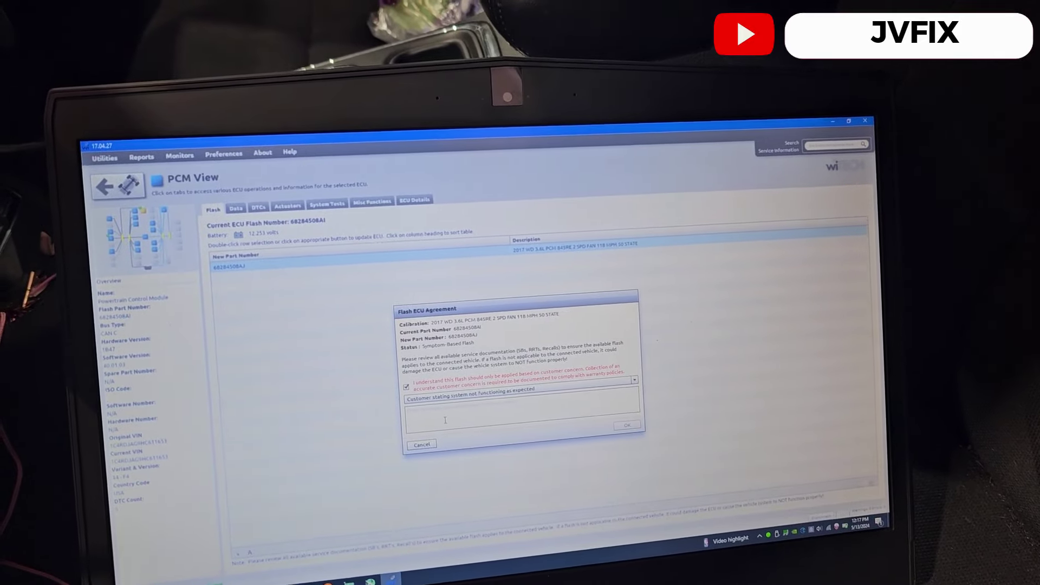
{"action": "left_click", "coordinate": [499, 431]}
{"action": "type", "text": "u"}
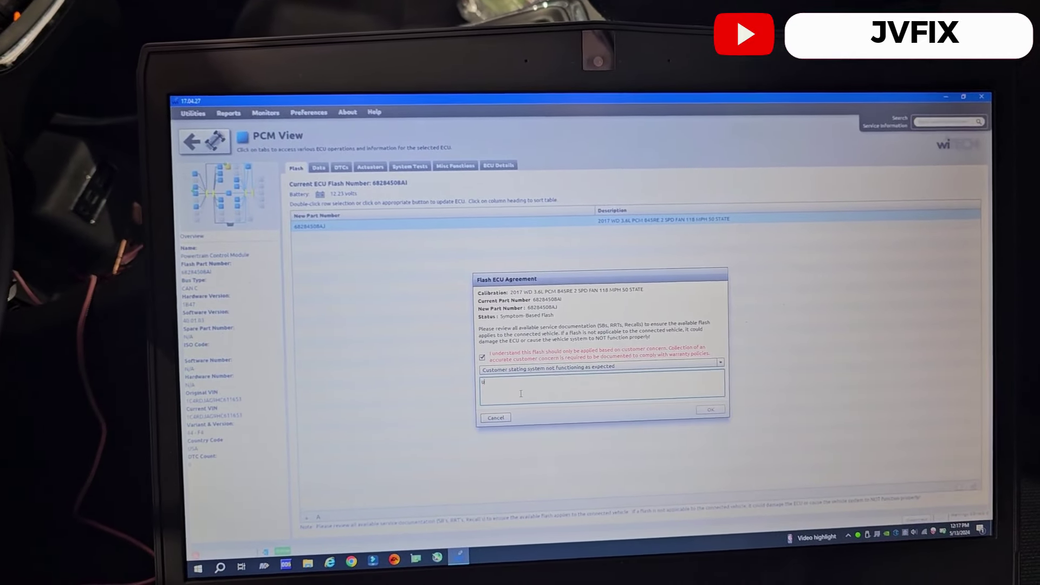
{"action": "type", "text": "pdate"}
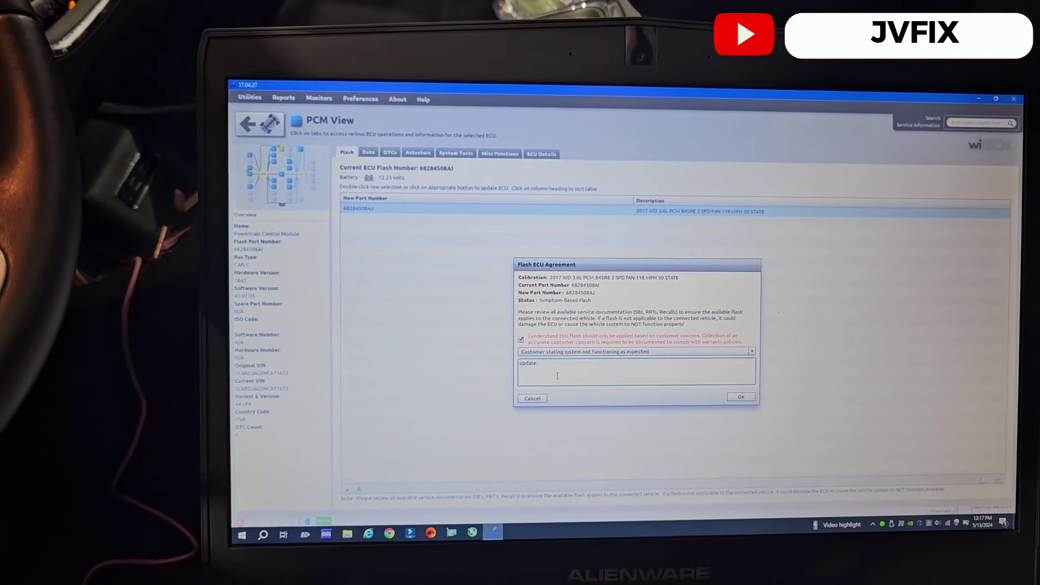
{"action": "type", "text": " pcm so"}
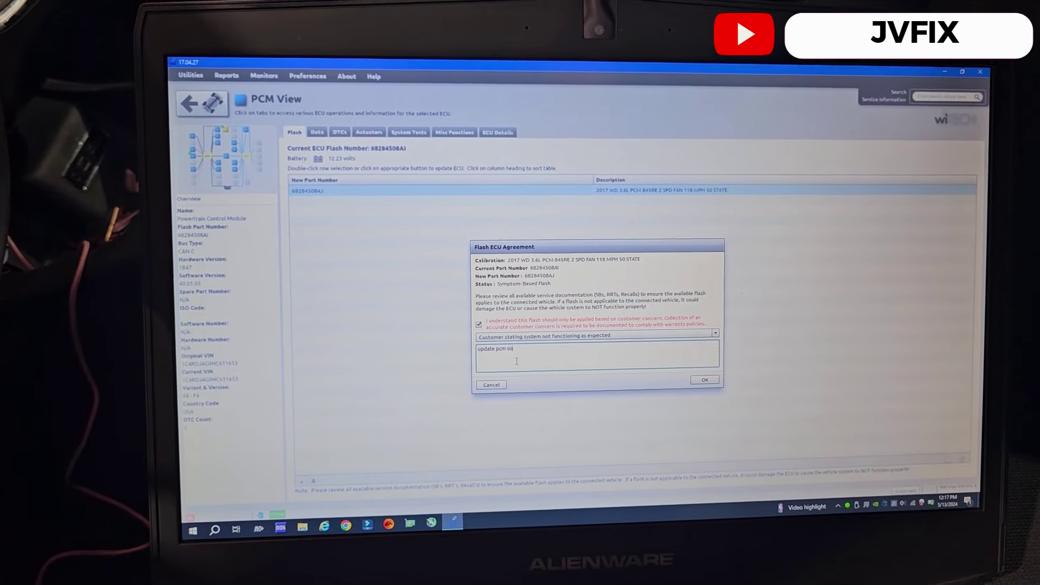
{"action": "type", "text": "ftware"}
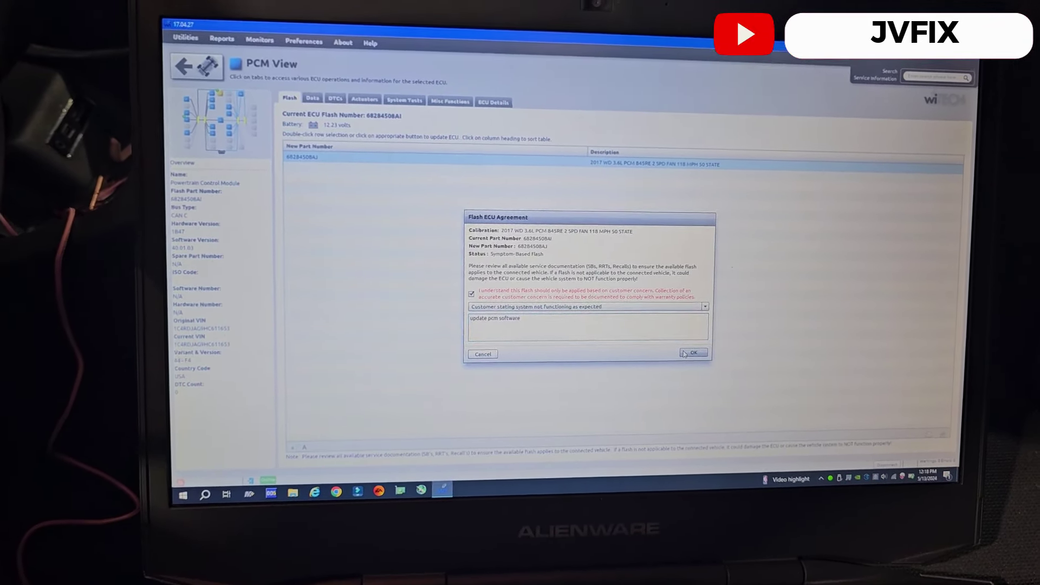
{"action": "left_click", "coordinate": [705, 357]}
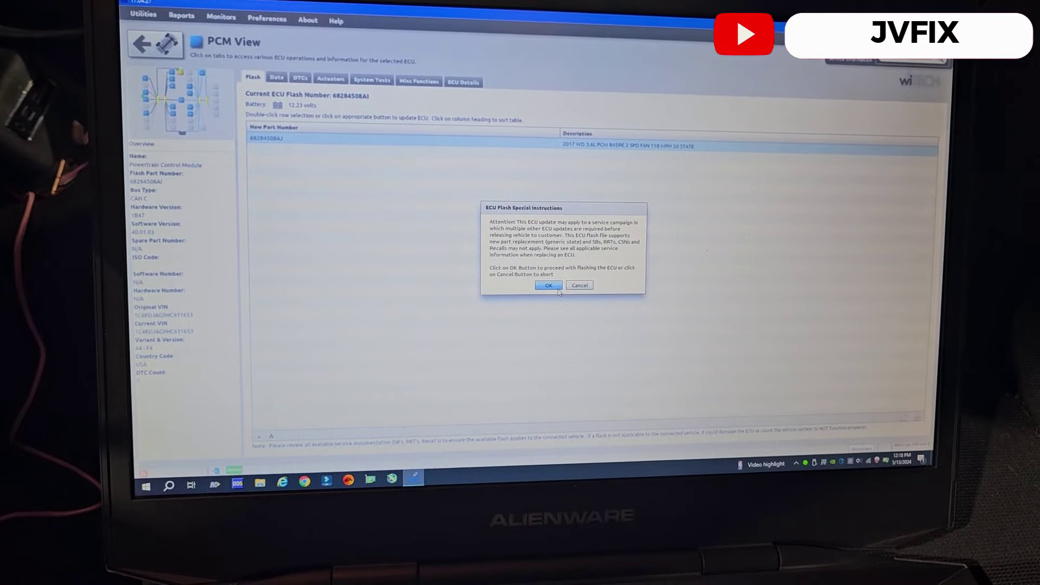
{"action": "left_click", "coordinate": [566, 304]}
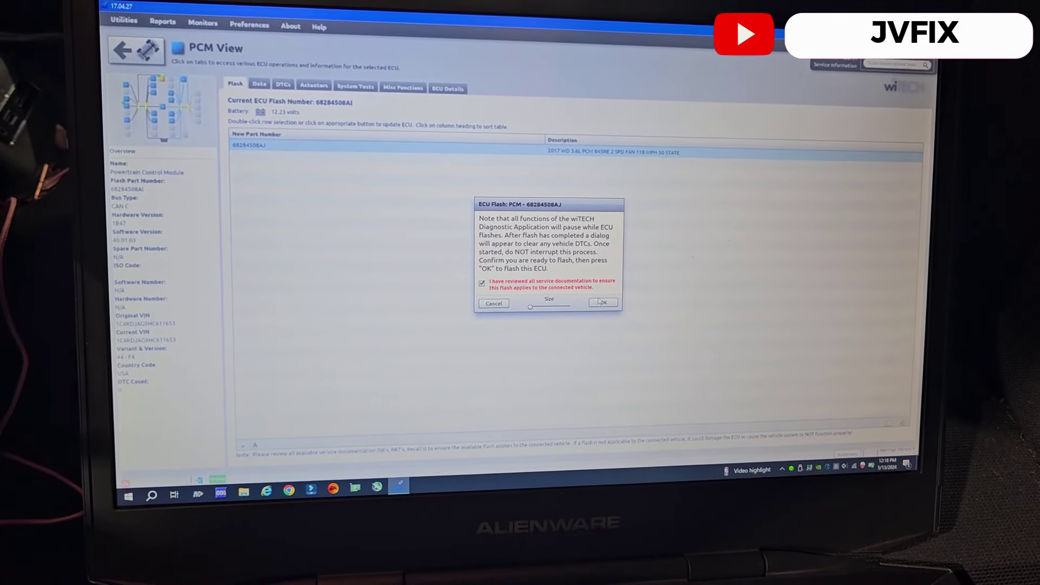
- Confirm the final prompt to begin flashing PCM software 68284508AJ
{"action": "left_click", "coordinate": [601, 303]}
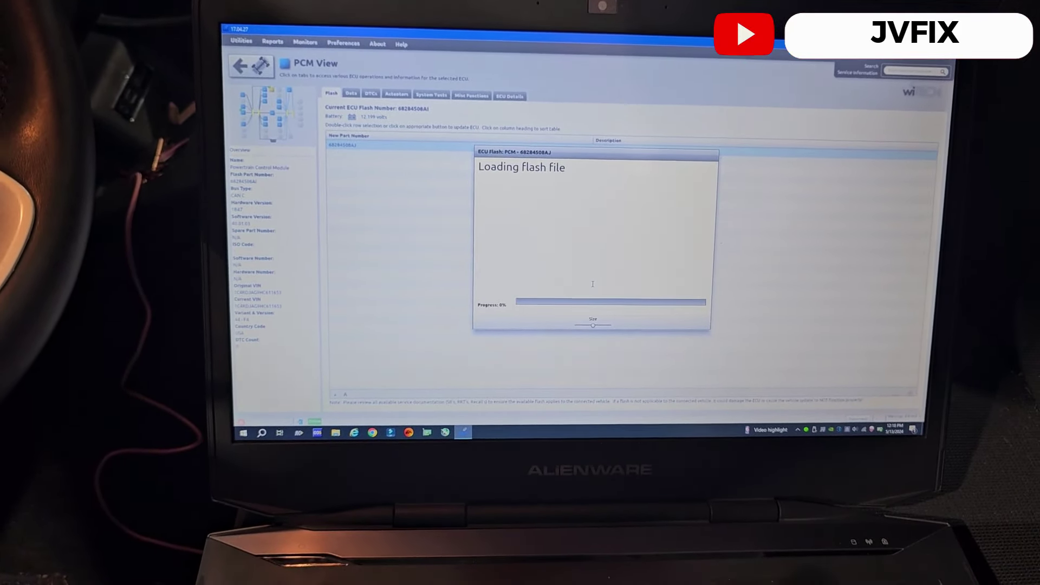
- Dismiss the Windows Action Center while the PCM flash runs to 100%
{"action": "key", "text": "super+a"}
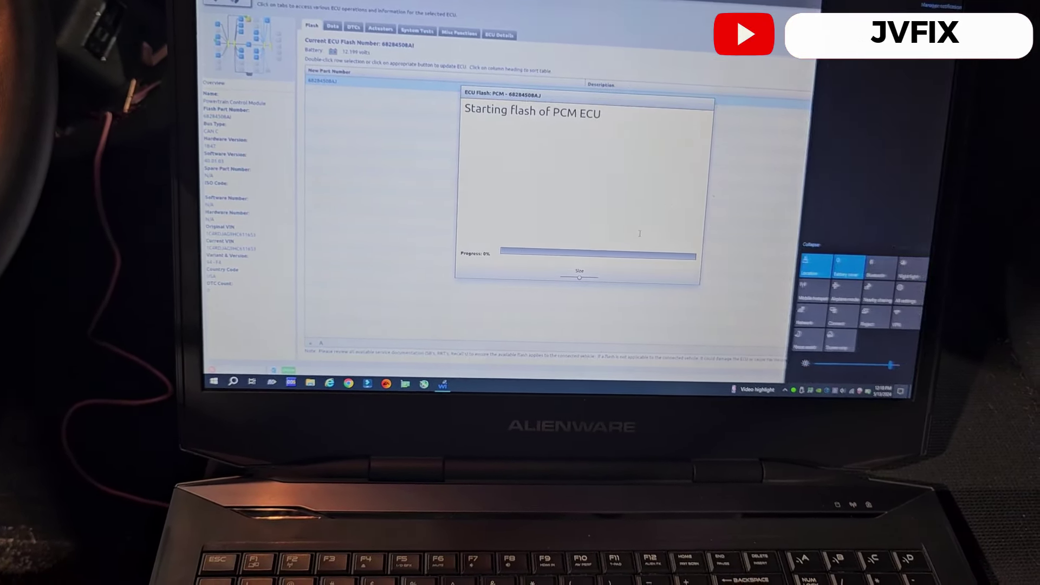
{"action": "left_click", "coordinate": [828, 391]}
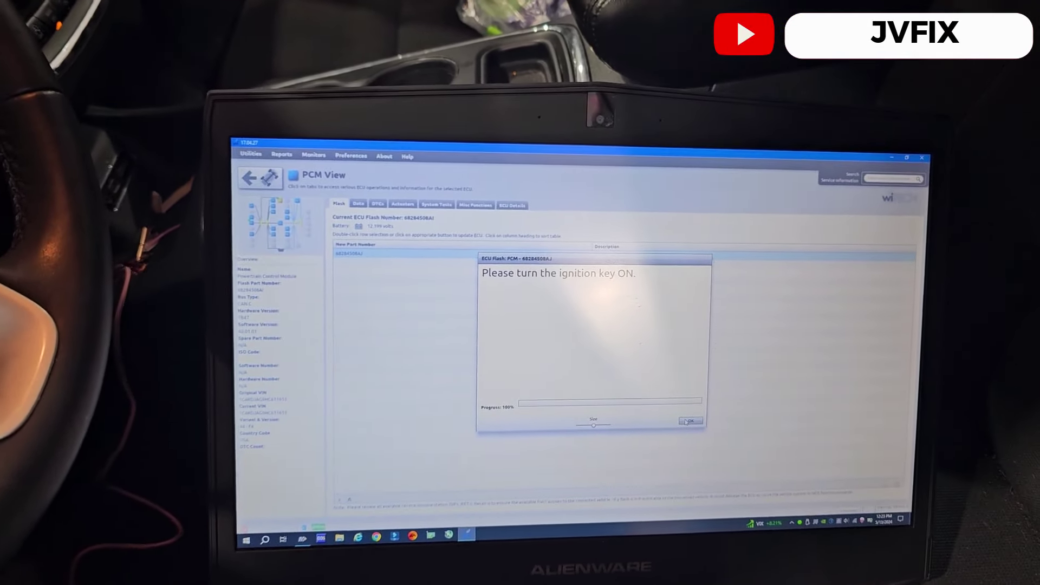
- Acknowledge the ignition prompt, then clear DTCs in the New ECU Part Number dialog
{"action": "left_click", "coordinate": [690, 422]}
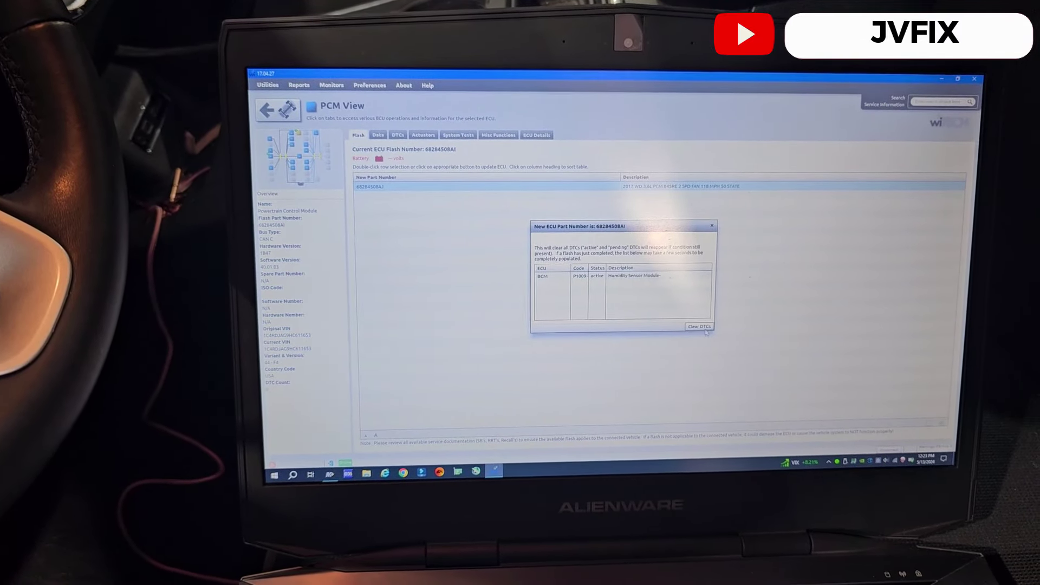
{"action": "left_click", "coordinate": [703, 328]}
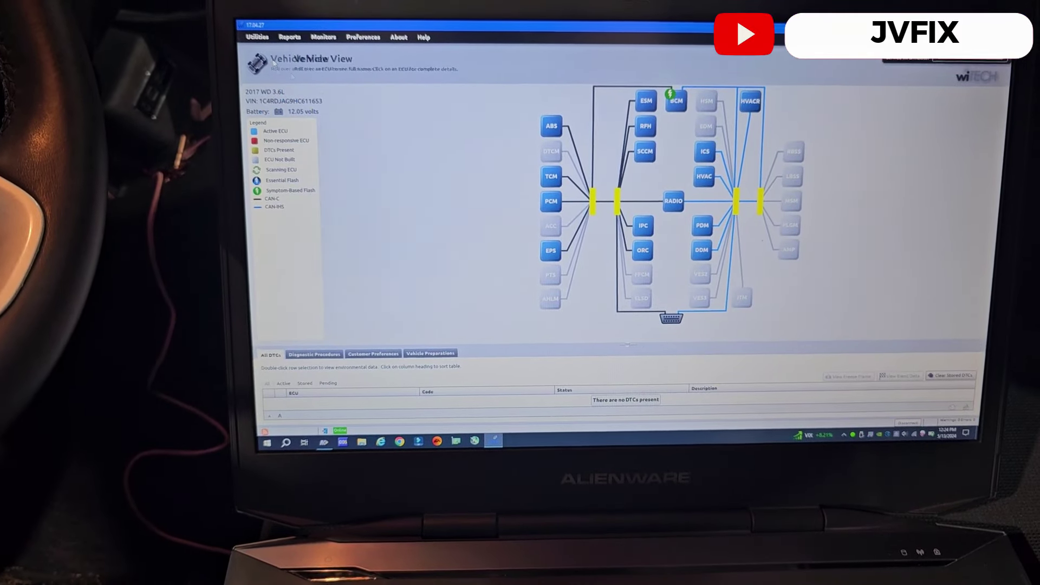
- Start the BCM 68313032AE flash, accepting its customer-concern agreement with a software-update comment
{"action": "left_click", "coordinate": [680, 99]}
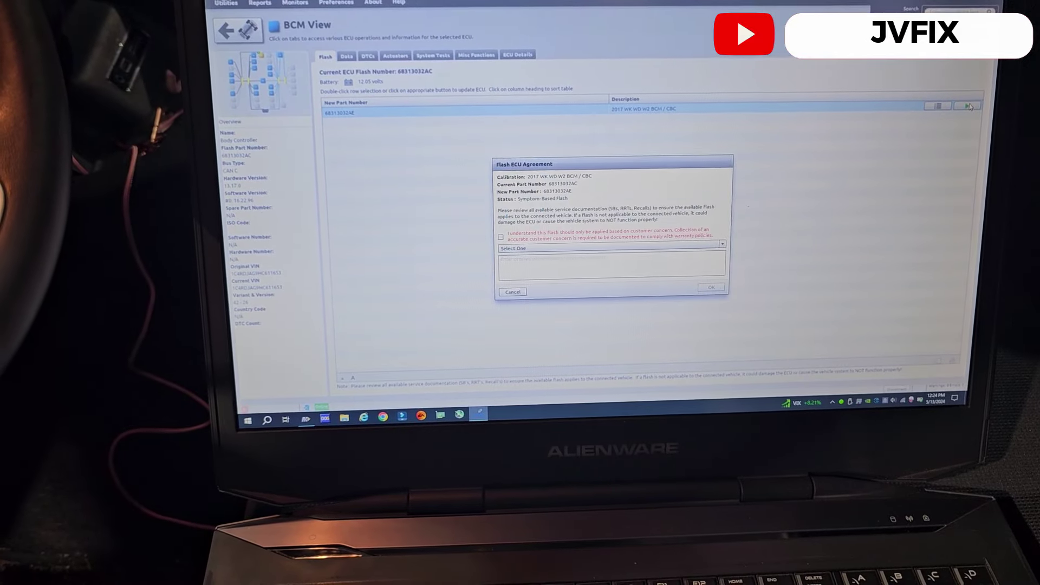
{"action": "left_click", "coordinate": [494, 224]}
{"action": "left_click", "coordinate": [605, 235]}
{"action": "left_click", "coordinate": [552, 244]}
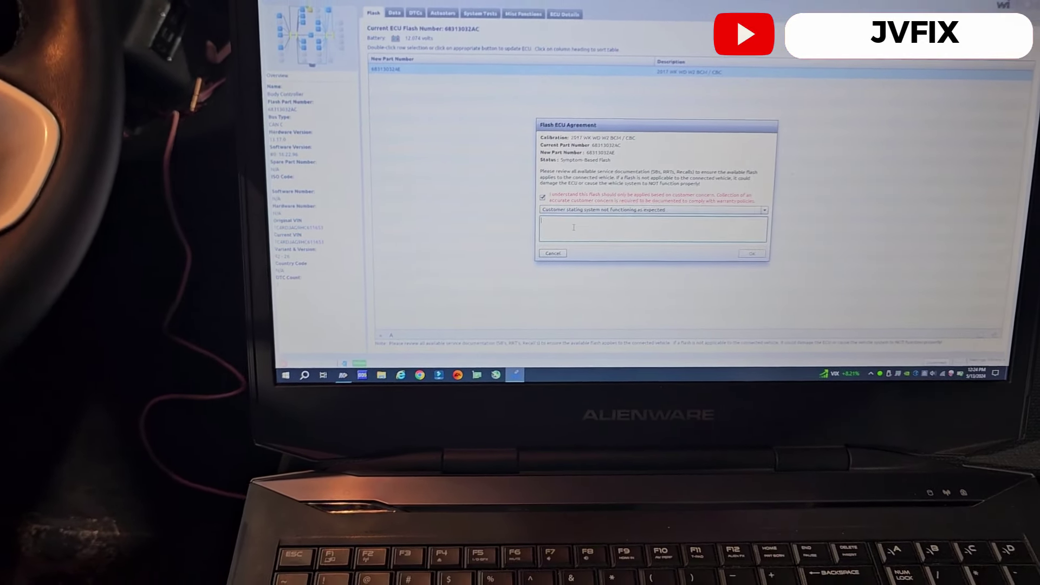
{"action": "type", "text": "update"}
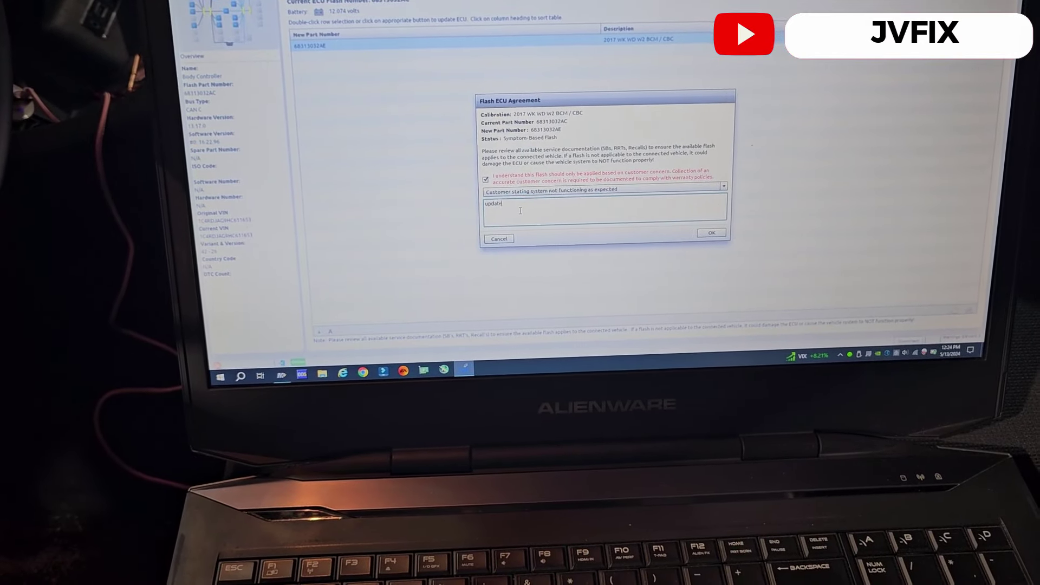
{"action": "type", "text": " softw"}
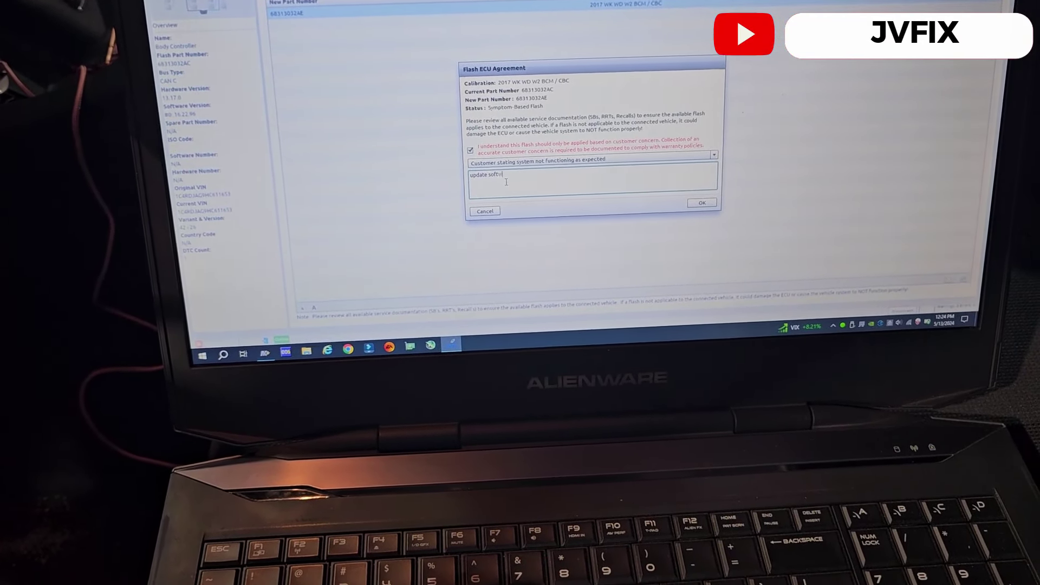
{"action": "type", "text": "are"}
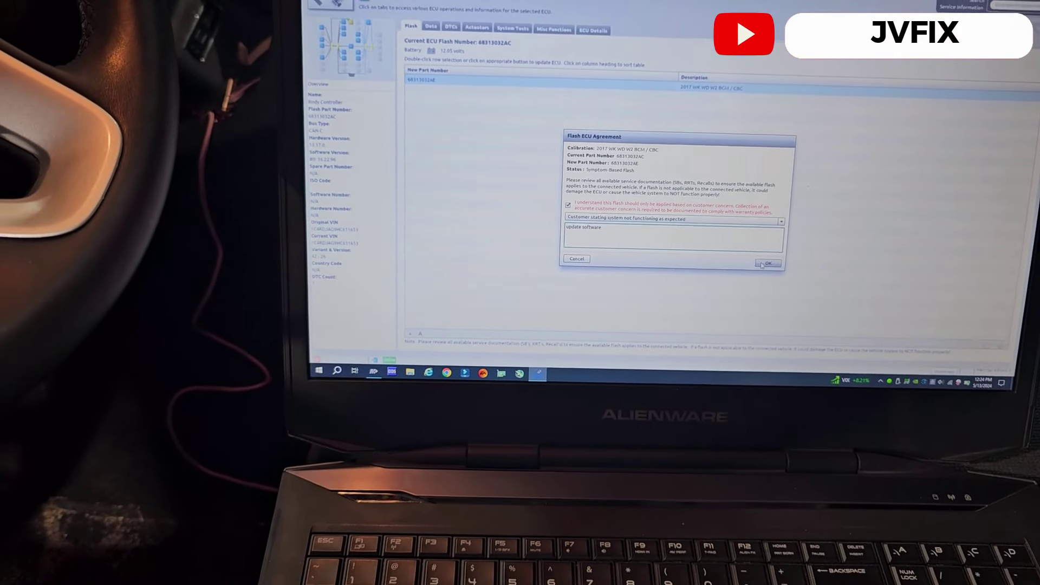
{"action": "left_click", "coordinate": [762, 266]}
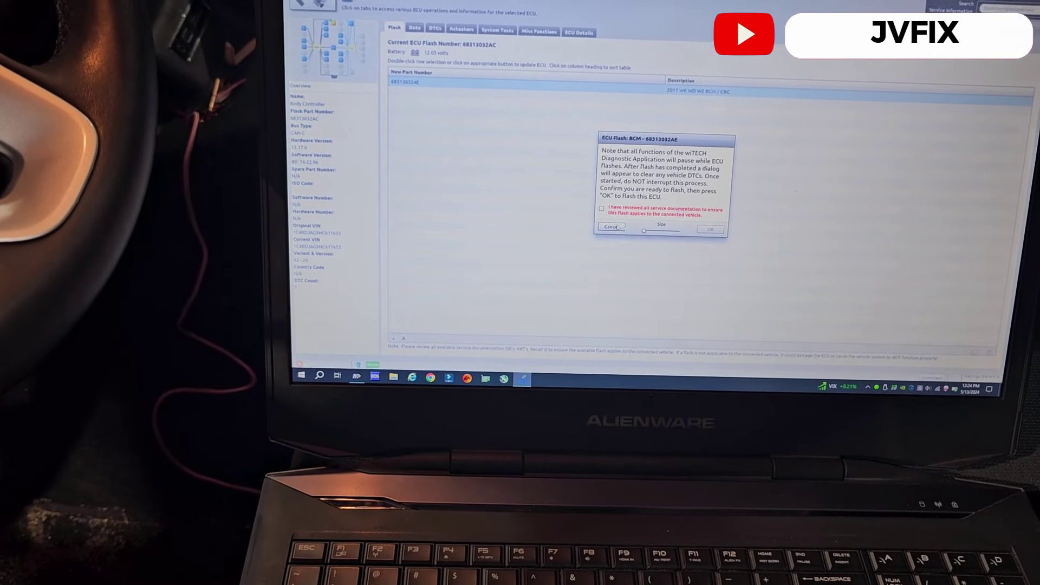
{"action": "left_click", "coordinate": [602, 208]}
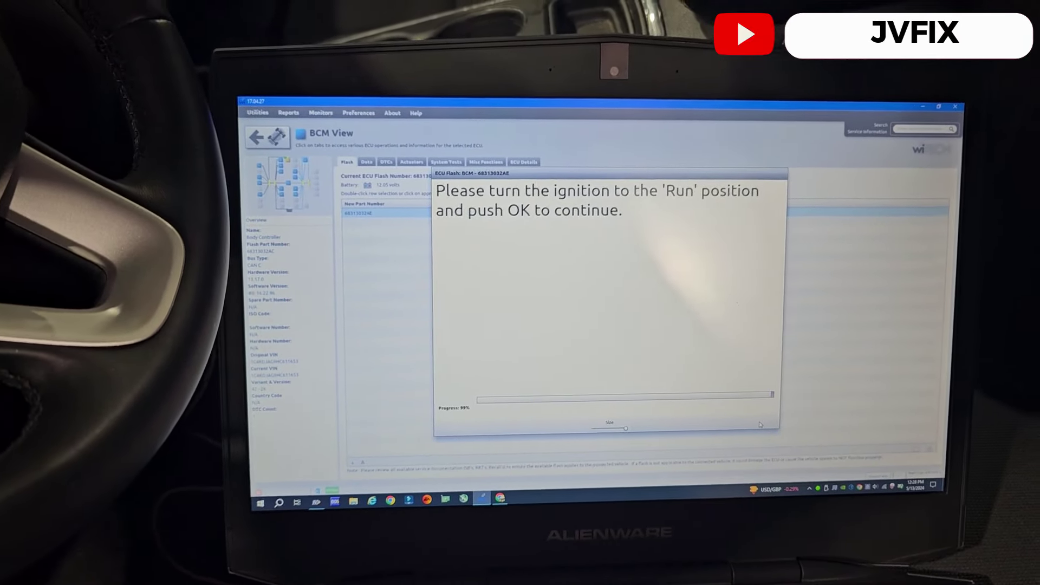
- Confirm ignition Run to finalize the BCM flash, then clear its DTCs, including P2067
{"action": "left_click", "coordinate": [762, 434]}
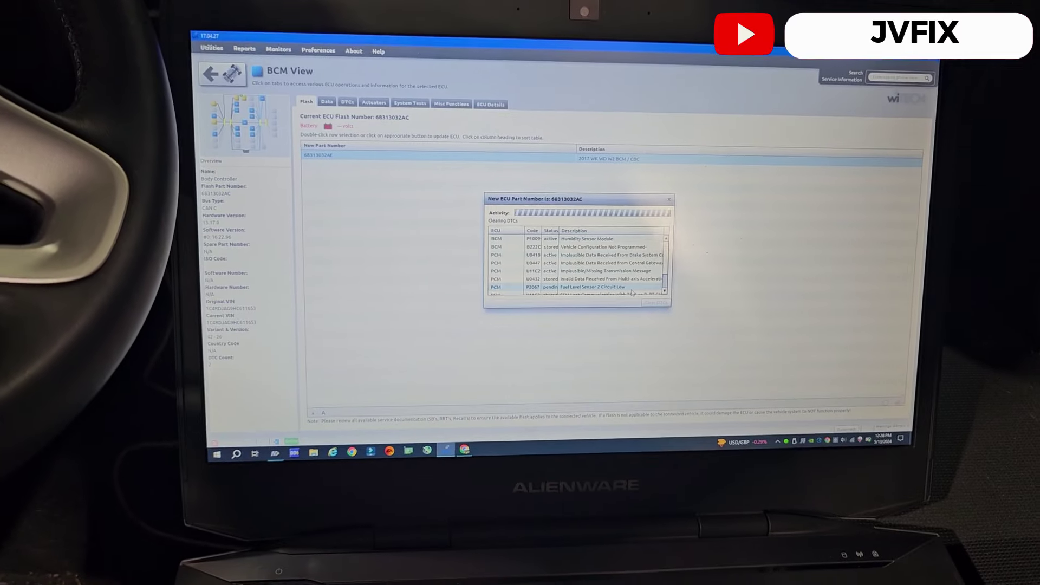
{"action": "left_click", "coordinate": [620, 265]}
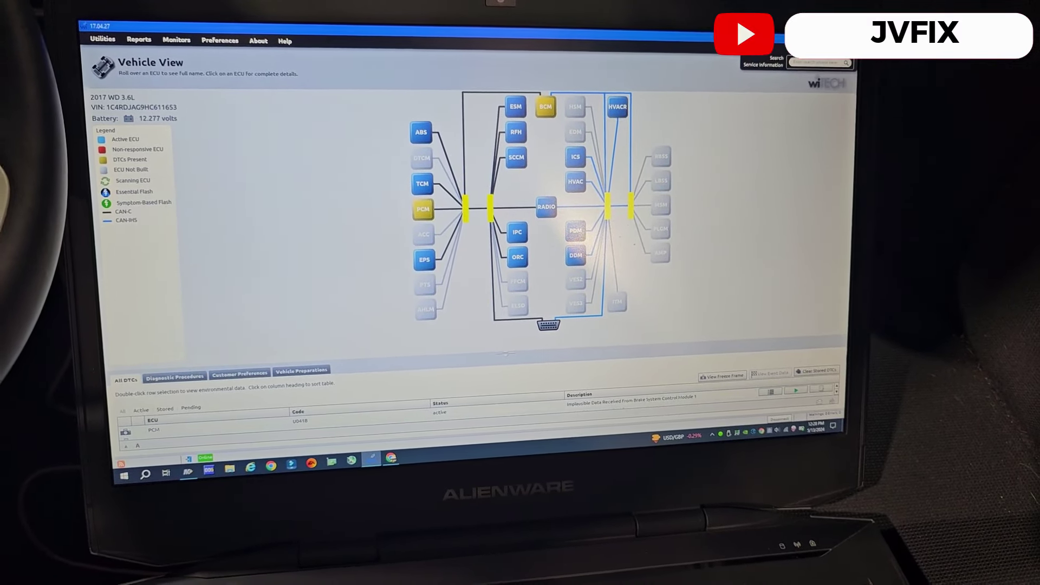
- Clear all stored DTCs from Vehicle View and confirm the clearing
{"action": "left_click", "coordinate": [816, 370]}
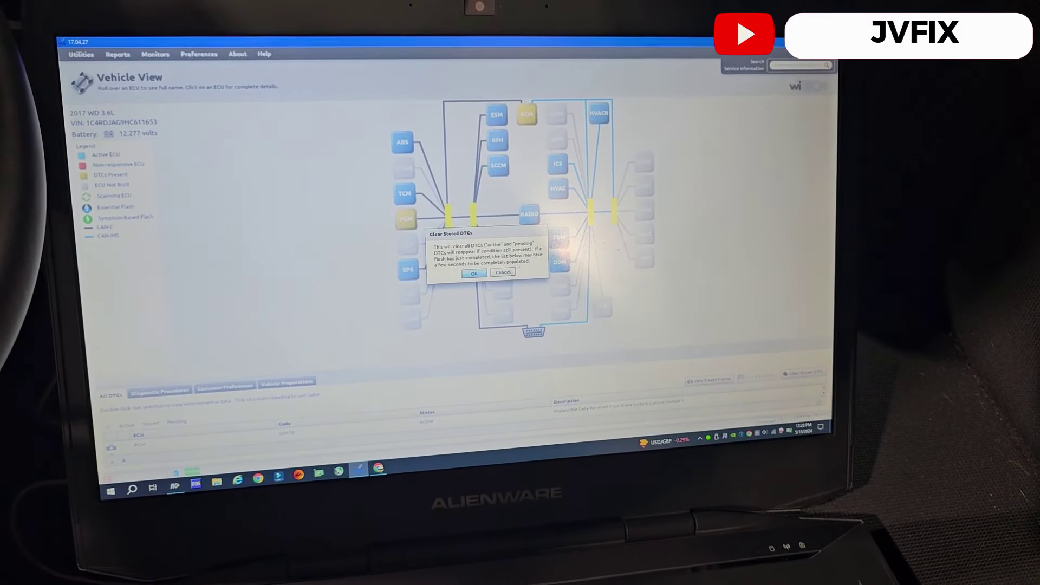
{"action": "left_click", "coordinate": [474, 273]}
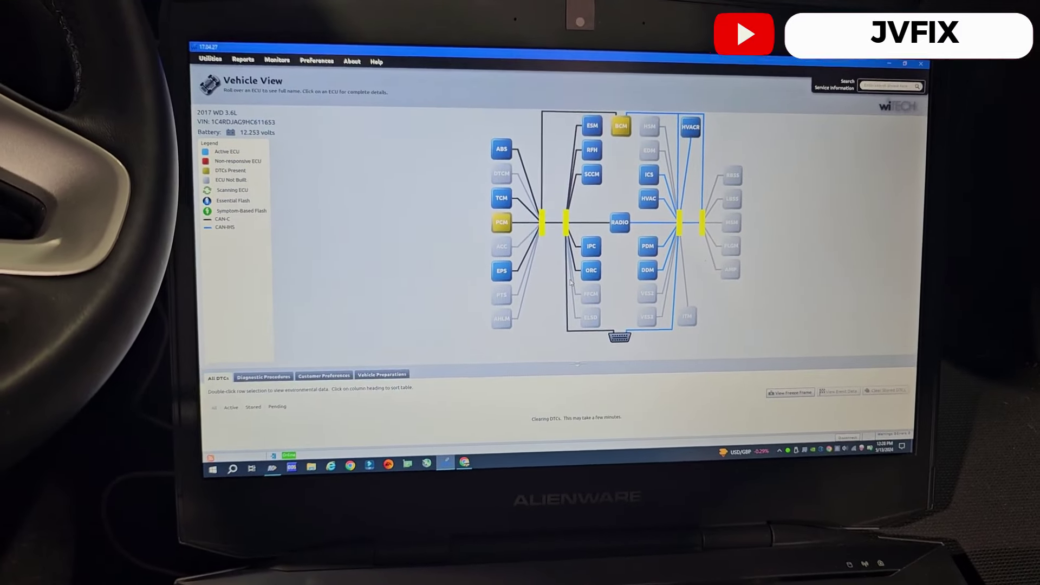